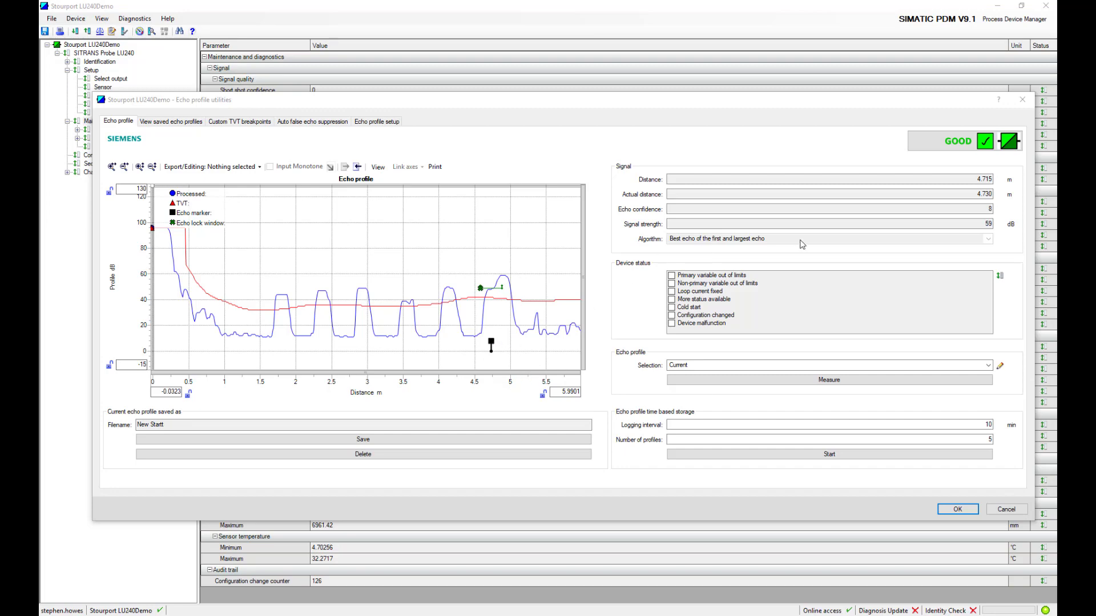
- Check the signal strength and echo confidence of the current echo profile
{"action": "double_click", "coordinate": [964, 223]}
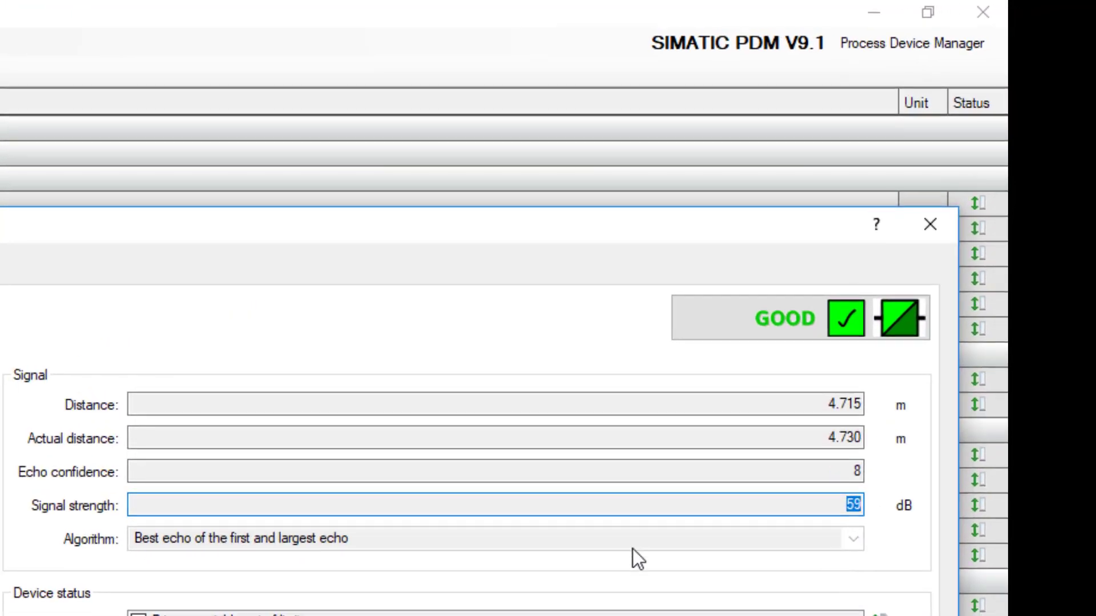
{"action": "left_click", "coordinate": [830, 468]}
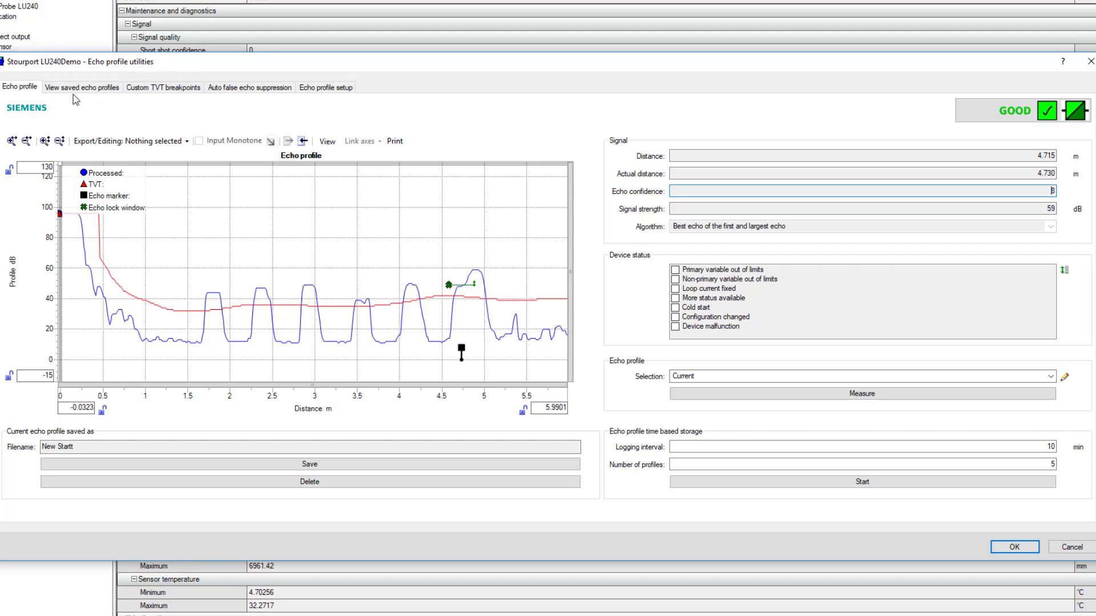
- Open the custom TVT breakpoints and select breakpoint 11, just before the first obstruction echo
{"action": "left_click", "coordinate": [150, 91]}
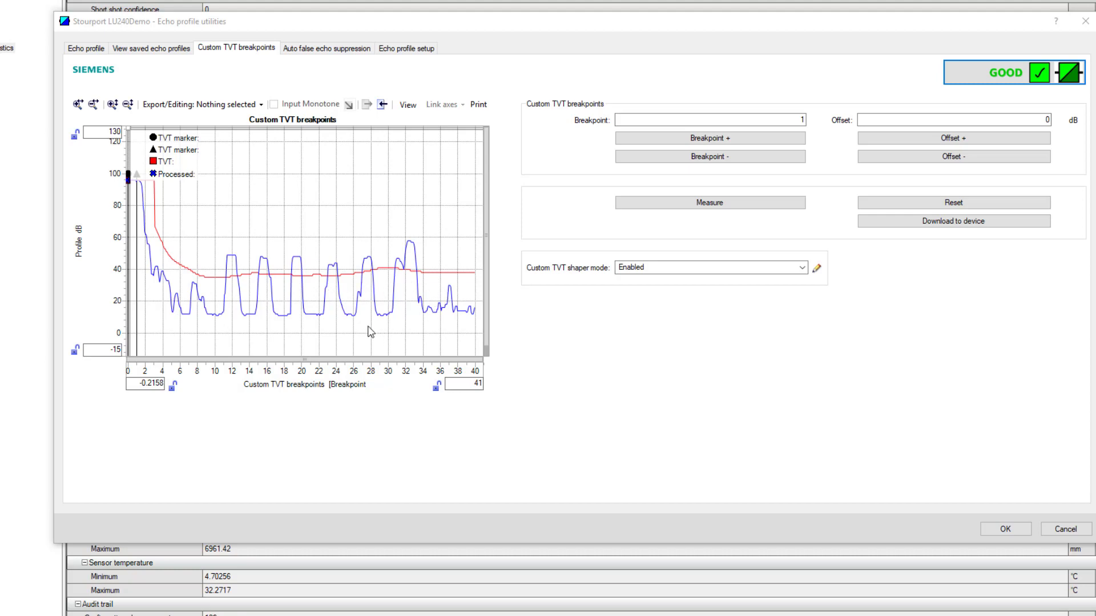
{"action": "left_click", "coordinate": [716, 140]}
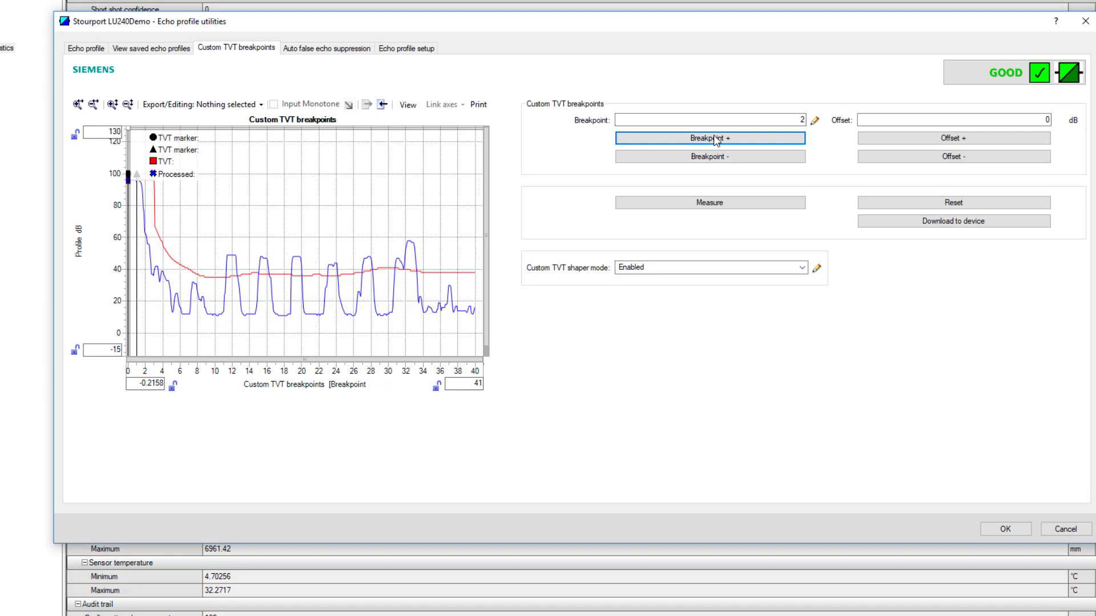
{"action": "left_click", "coordinate": [714, 142]}
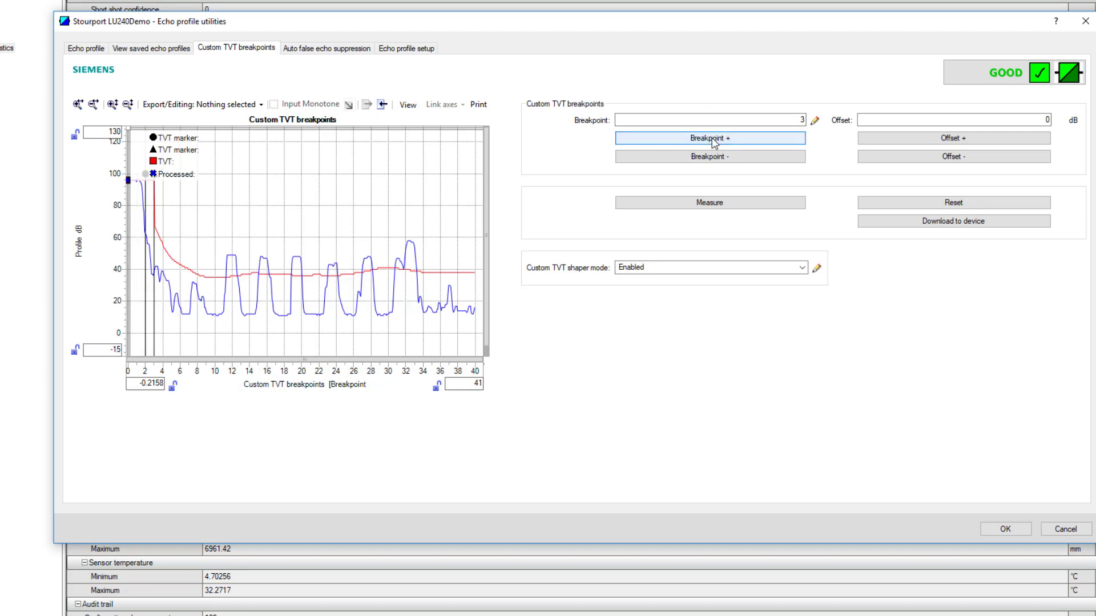
{"action": "left_click", "coordinate": [714, 142]}
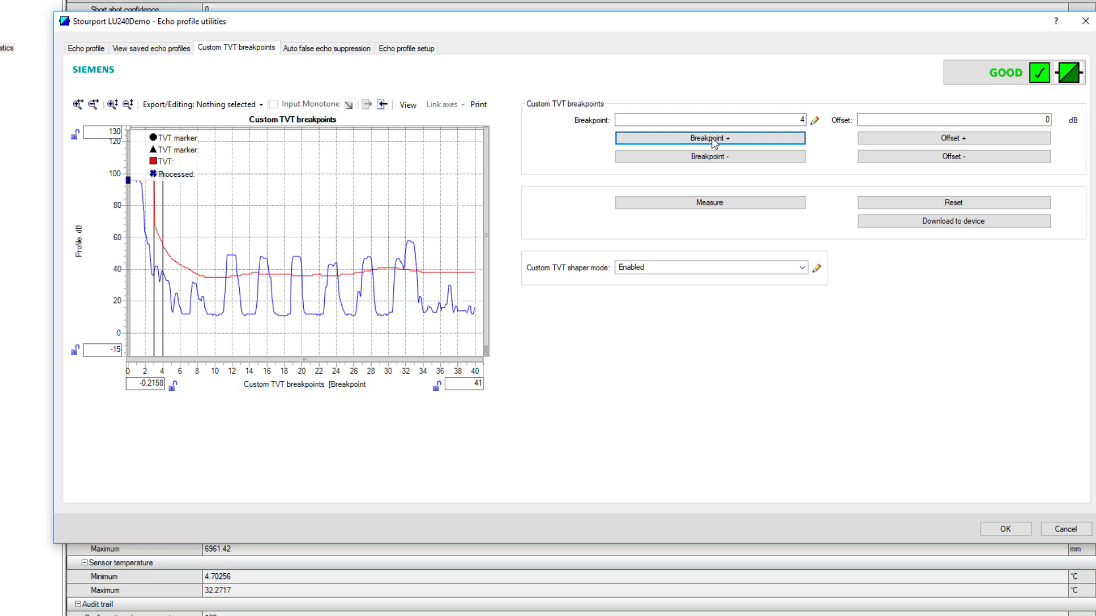
{"action": "left_click", "coordinate": [714, 142]}
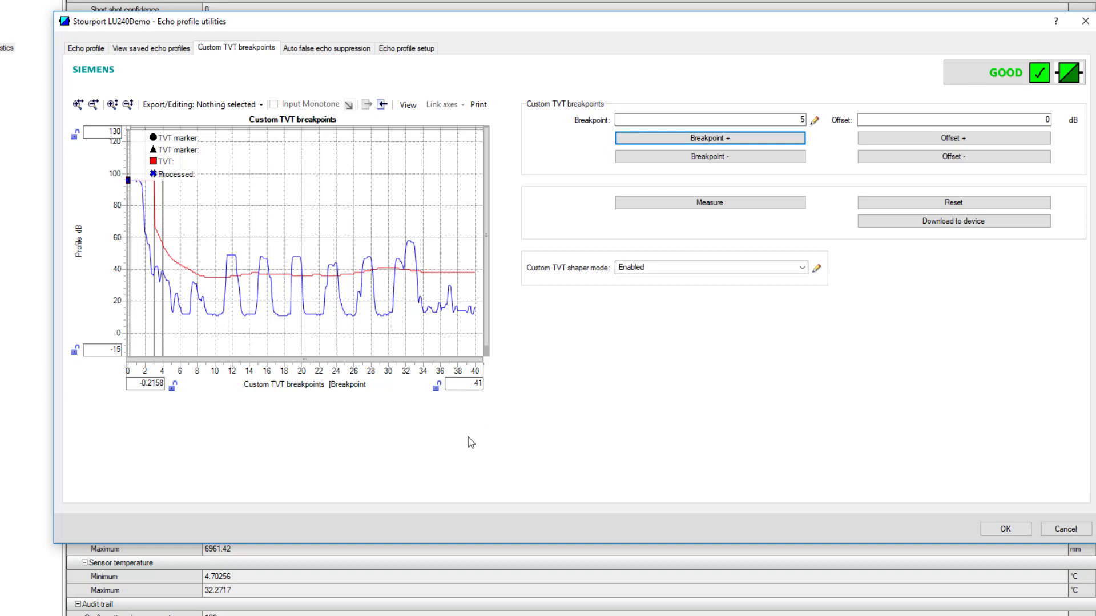
{"action": "left_click", "coordinate": [695, 141]}
{"action": "left_click", "coordinate": [696, 142]}
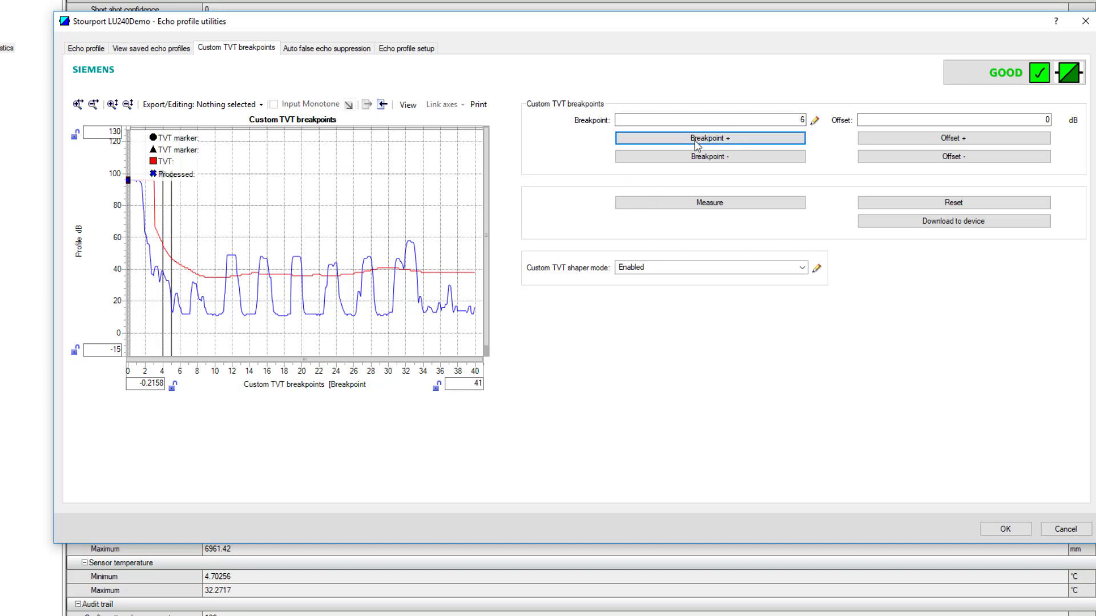
{"action": "left_click", "coordinate": [697, 142]}
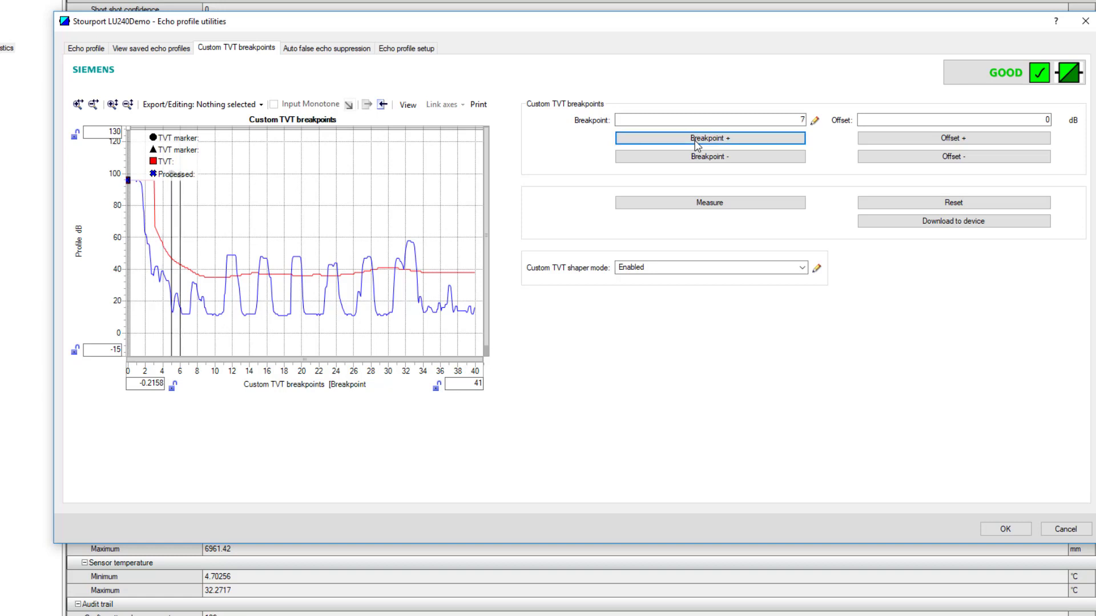
{"action": "left_click", "coordinate": [696, 142]}
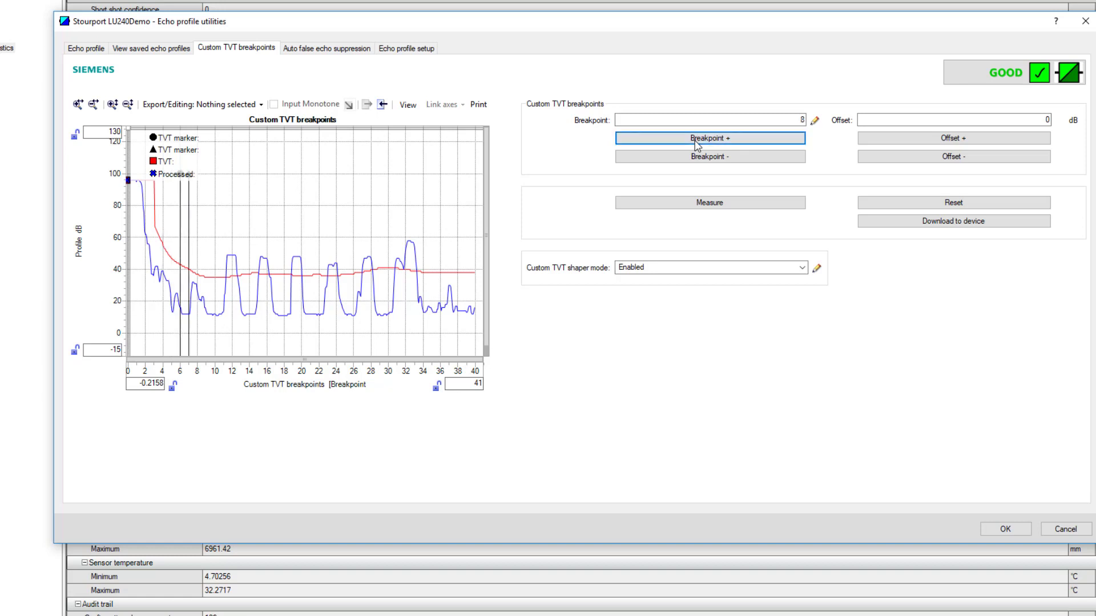
{"action": "left_click", "coordinate": [696, 142]}
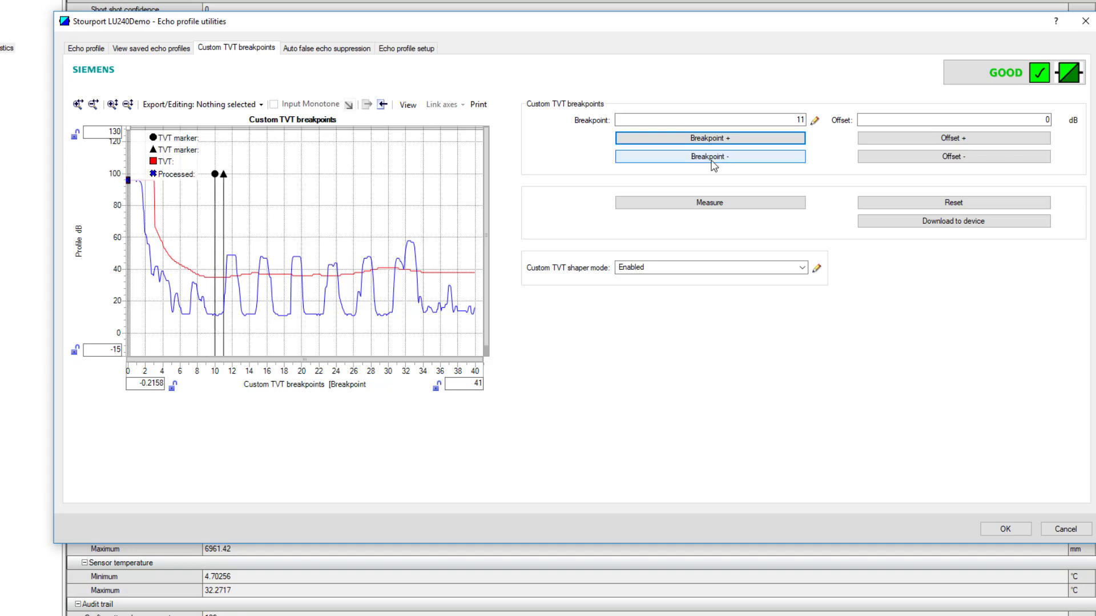
{"action": "left_click", "coordinate": [714, 165]}
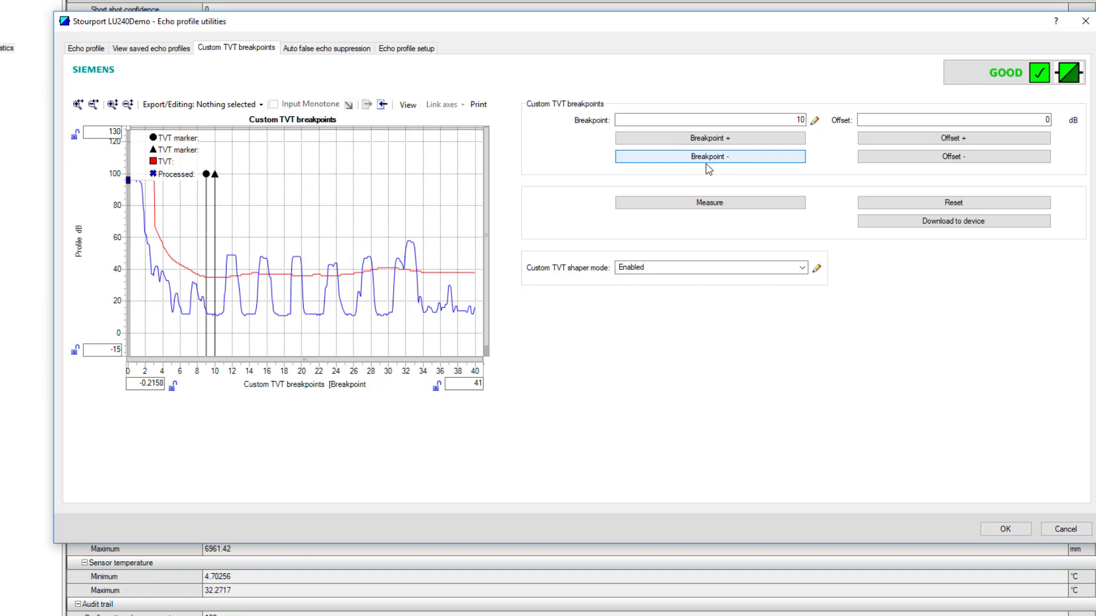
{"action": "left_click", "coordinate": [719, 140]}
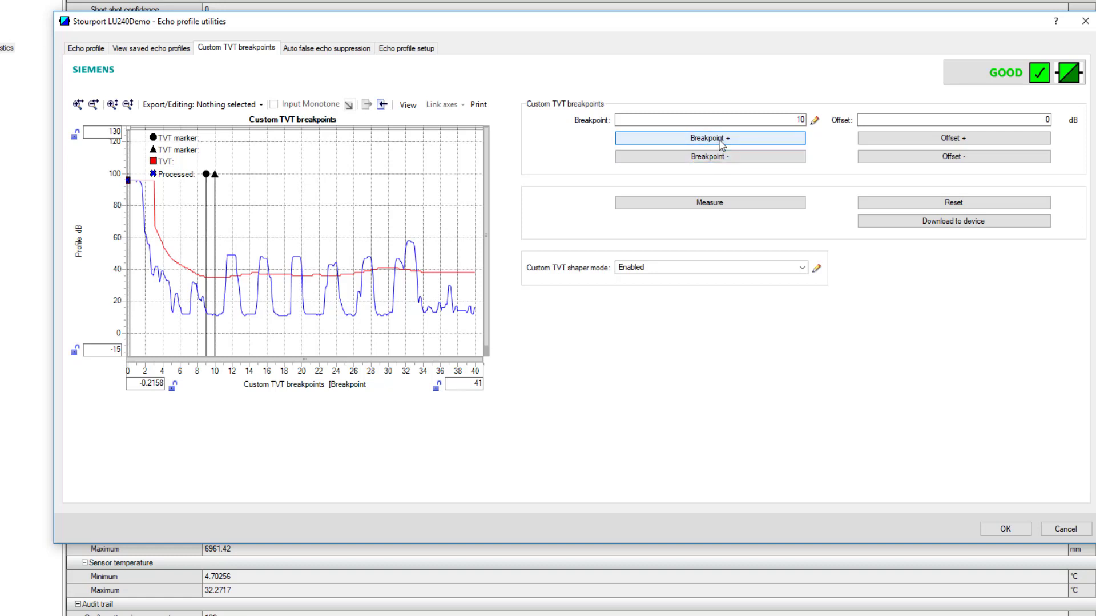
{"action": "left_click", "coordinate": [720, 140]}
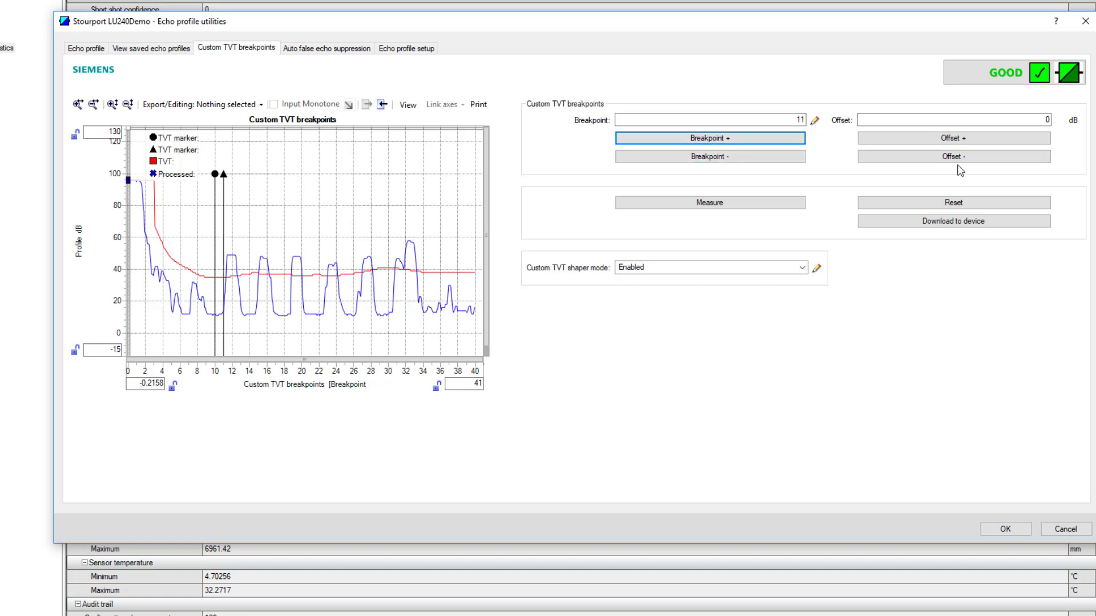
- Raise the TVT offset at breakpoint 11 to 2 dB
{"action": "left_click", "coordinate": [958, 143]}
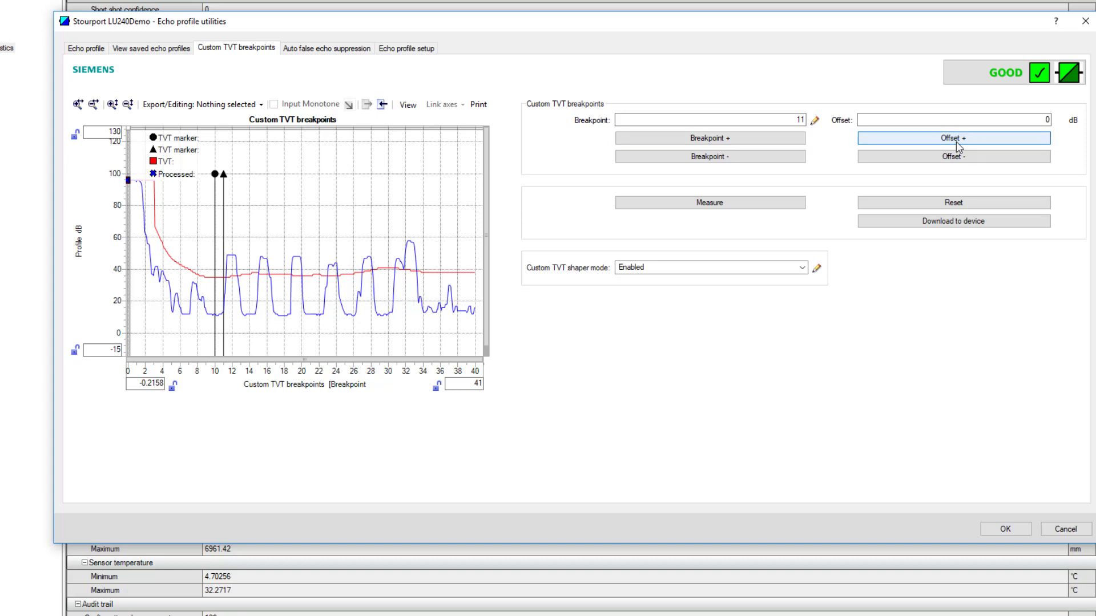
{"action": "left_click", "coordinate": [958, 142]}
{"action": "left_click", "coordinate": [958, 144]}
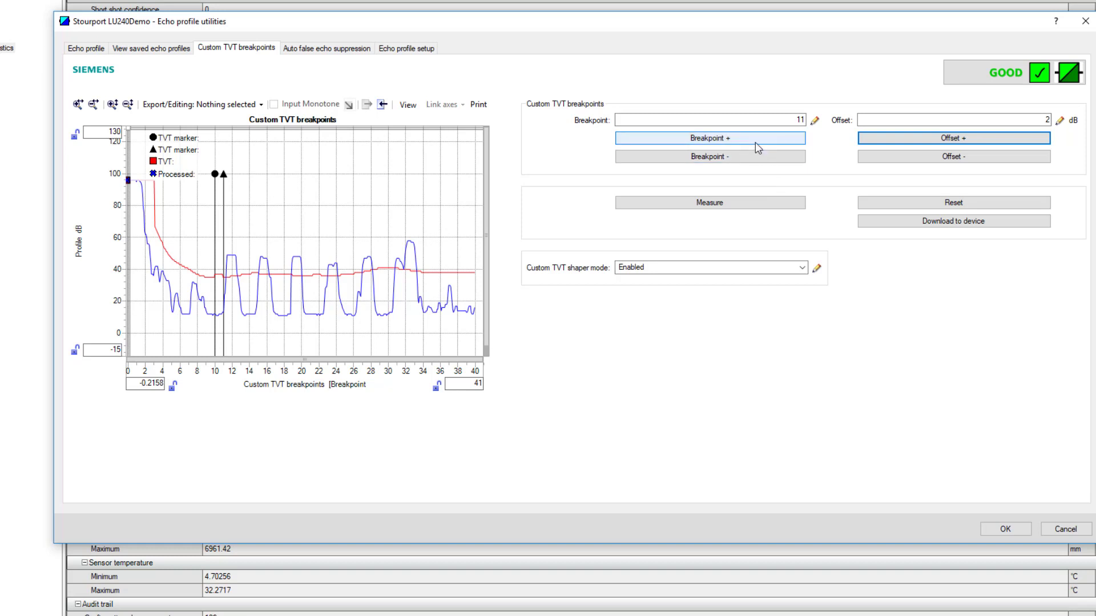
- Select breakpoint 12 and raise its TVT offset to 6 dB
{"action": "left_click", "coordinate": [755, 142]}
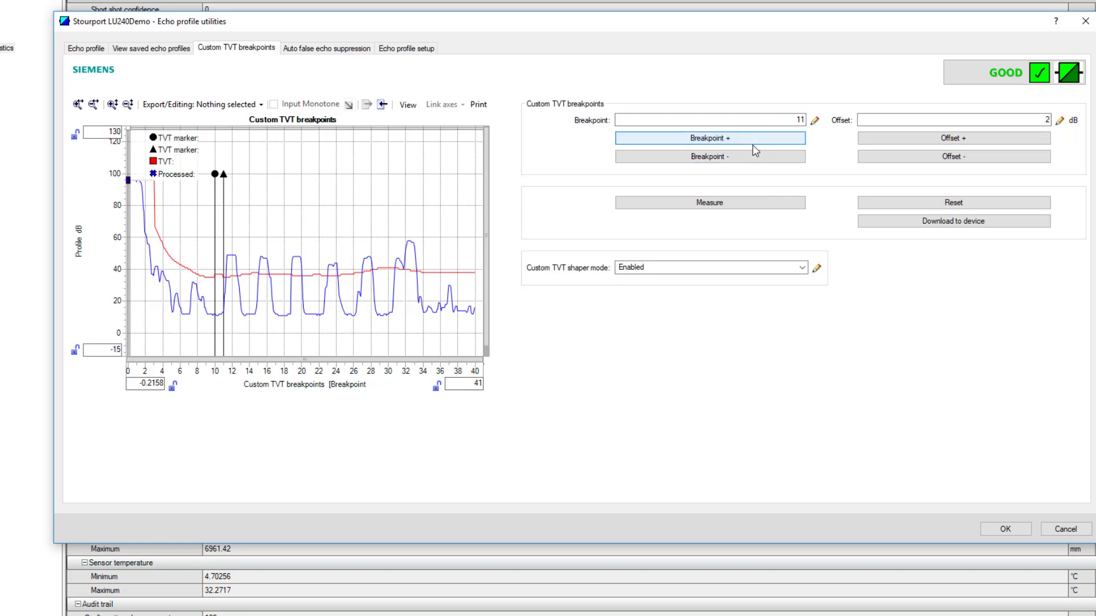
{"action": "left_click", "coordinate": [753, 143]}
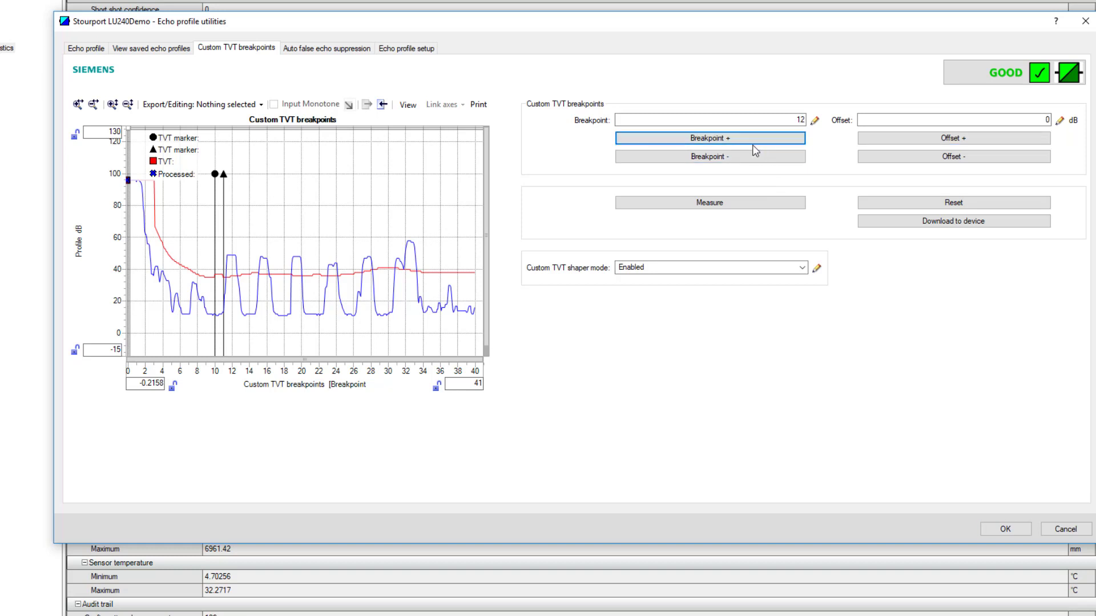
{"action": "left_click", "coordinate": [938, 139]}
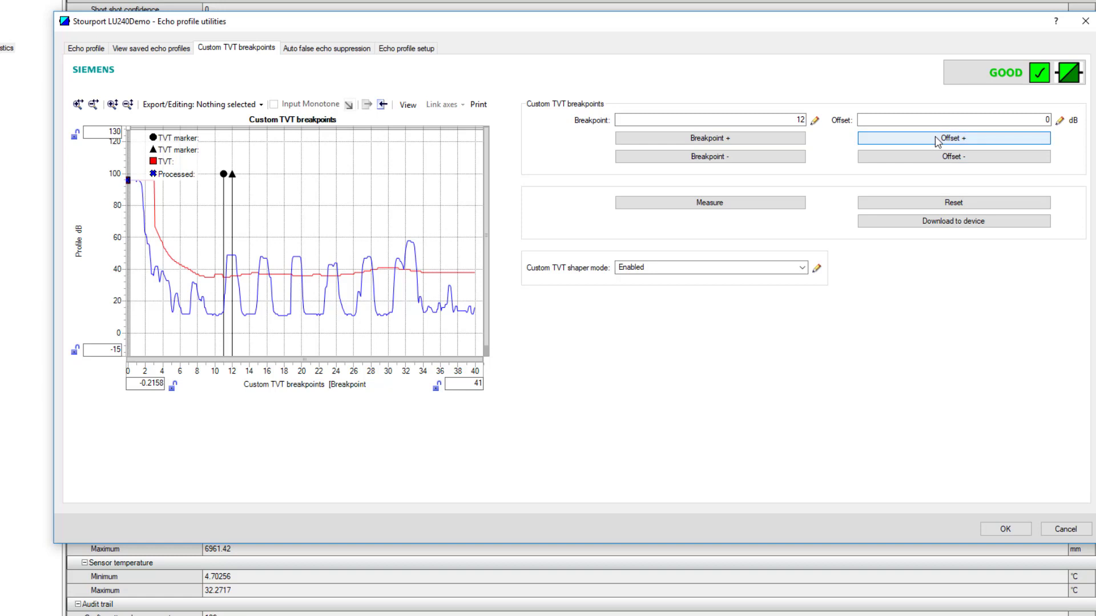
{"action": "left_click", "coordinate": [937, 140]}
{"action": "left_click", "coordinate": [937, 140]}
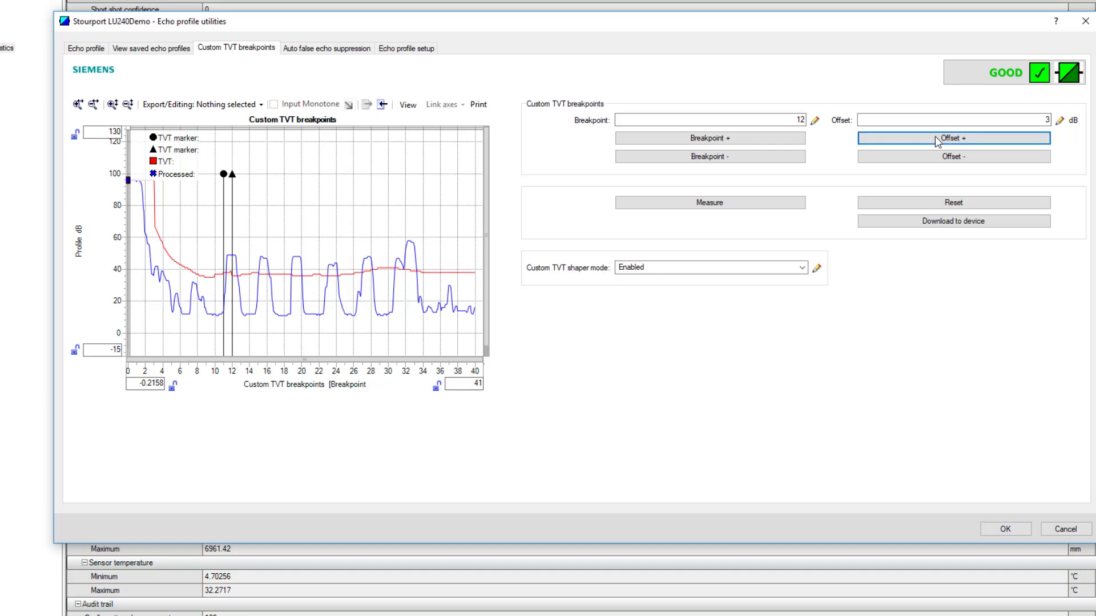
{"action": "left_click", "coordinate": [938, 140]}
{"action": "left_click", "coordinate": [938, 140]}
{"action": "left_click", "coordinate": [938, 140]}
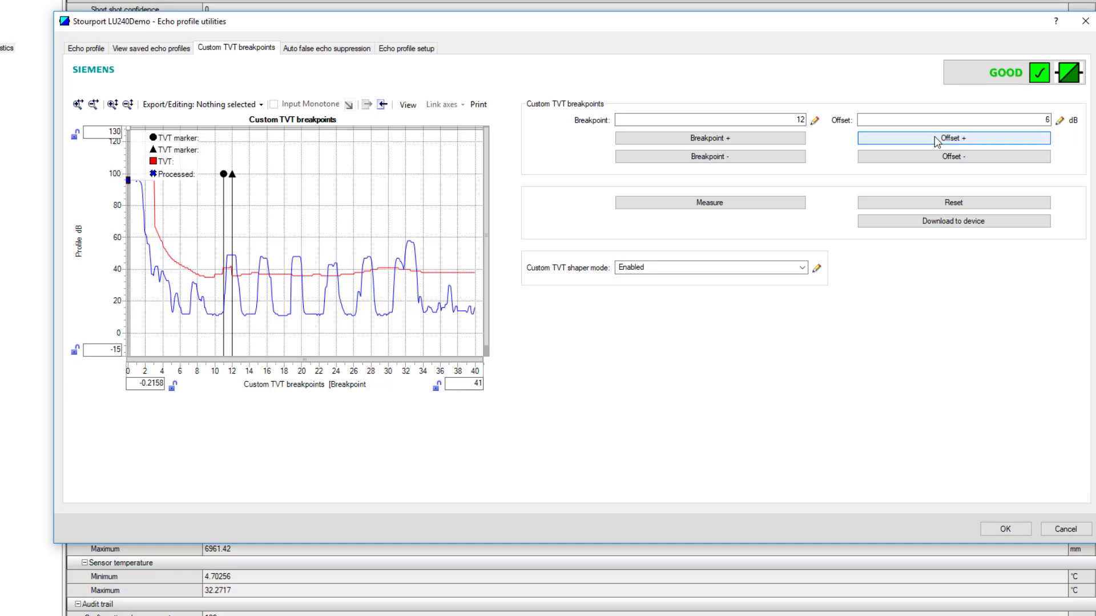
{"action": "left_click", "coordinate": [937, 140]}
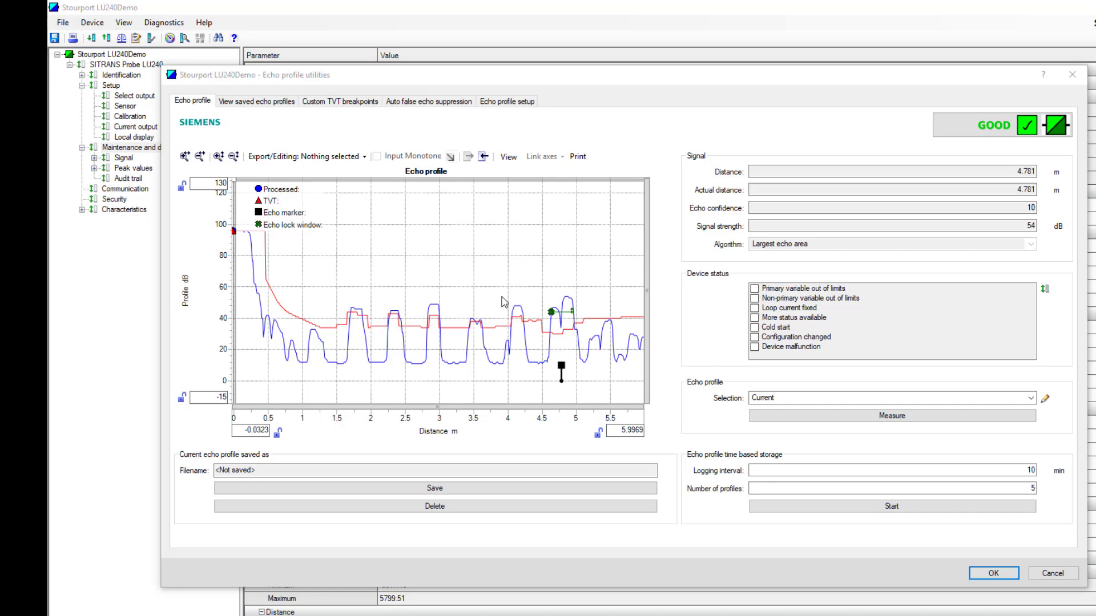
- Accept and close the echo profile utilities
{"action": "left_click", "coordinate": [999, 577]}
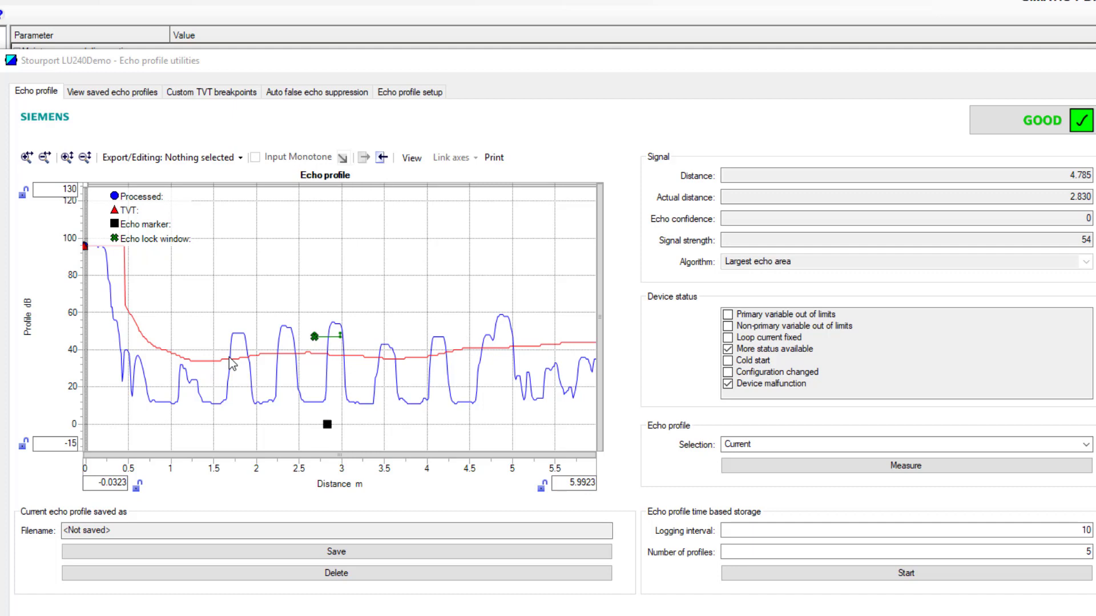
- Check the echo confidence and review the auto false echo suppression settings alongside the echo profile
{"action": "double_click", "coordinate": [1088, 218]}
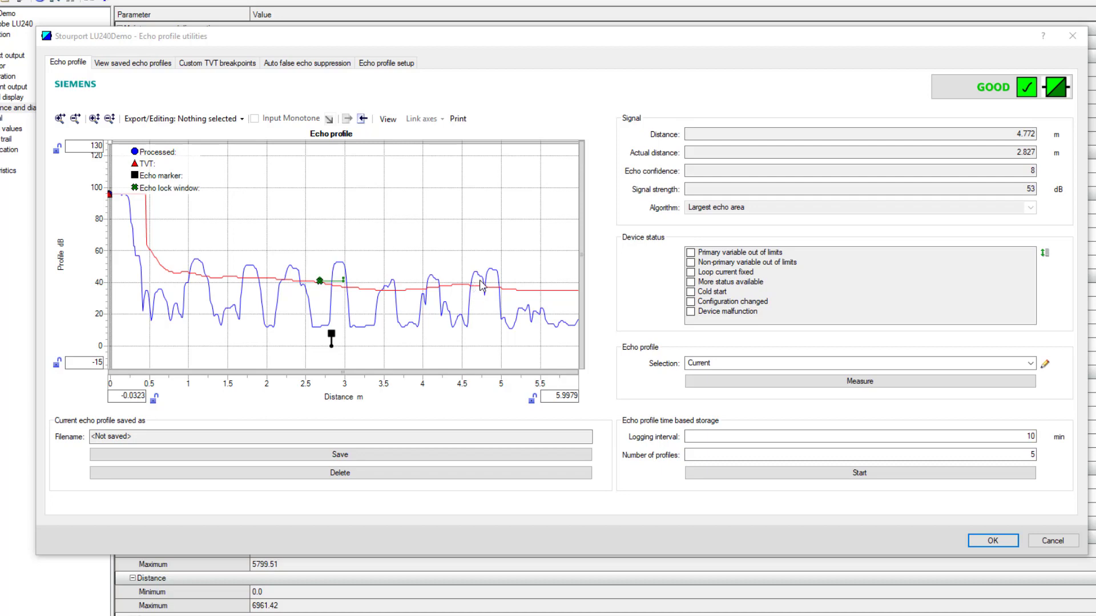
{"action": "left_click", "coordinate": [306, 64]}
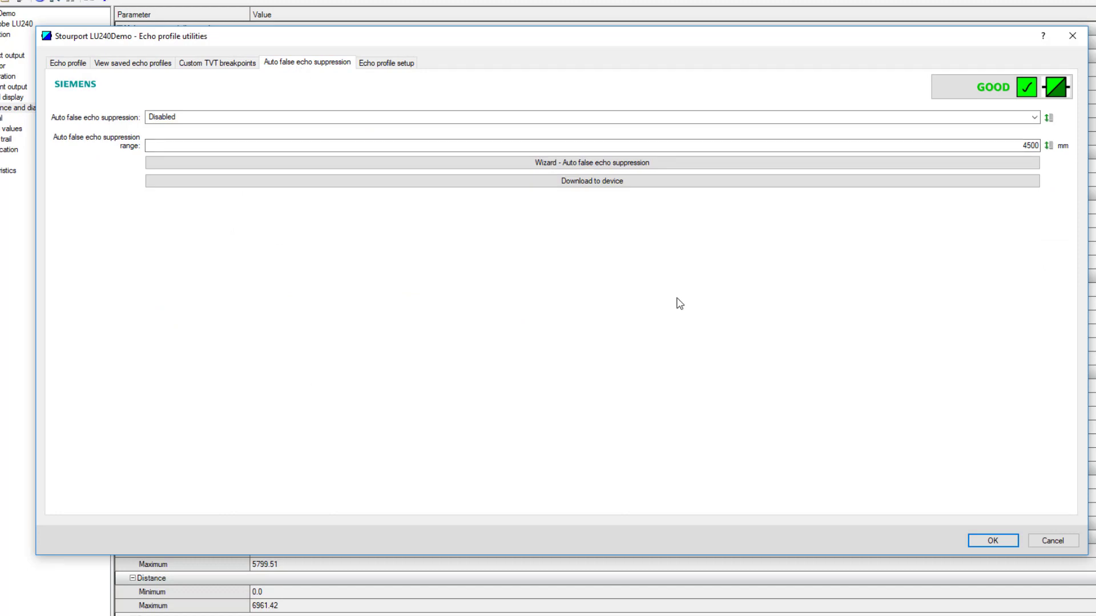
{"action": "left_click", "coordinate": [68, 63]}
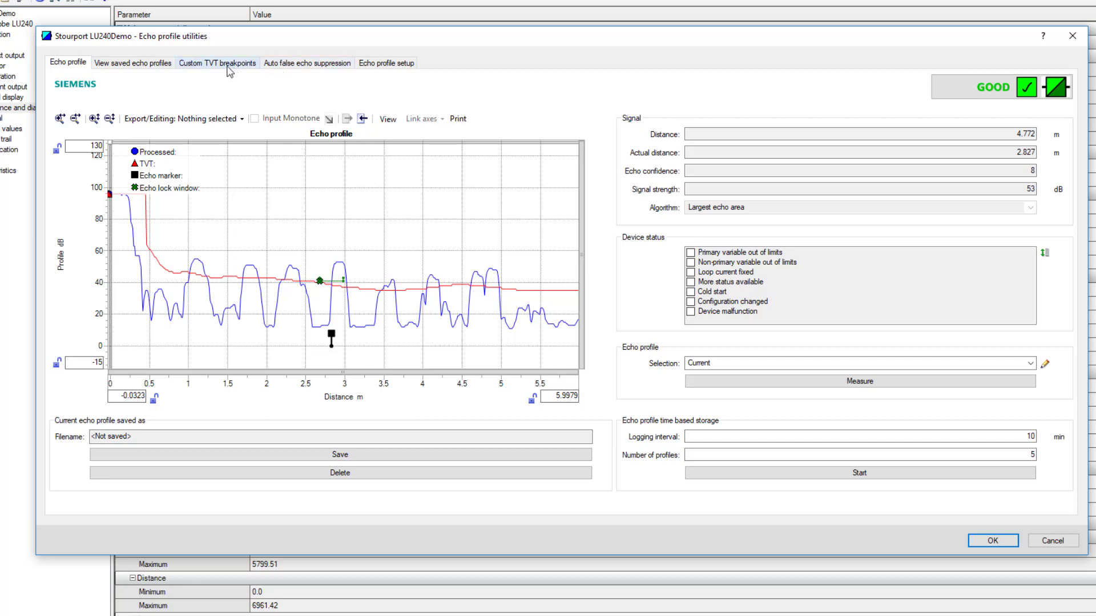
- Run the auto false echo suppression wizard with a range of 4500 mm and close its completion messages
{"action": "left_click", "coordinate": [320, 64]}
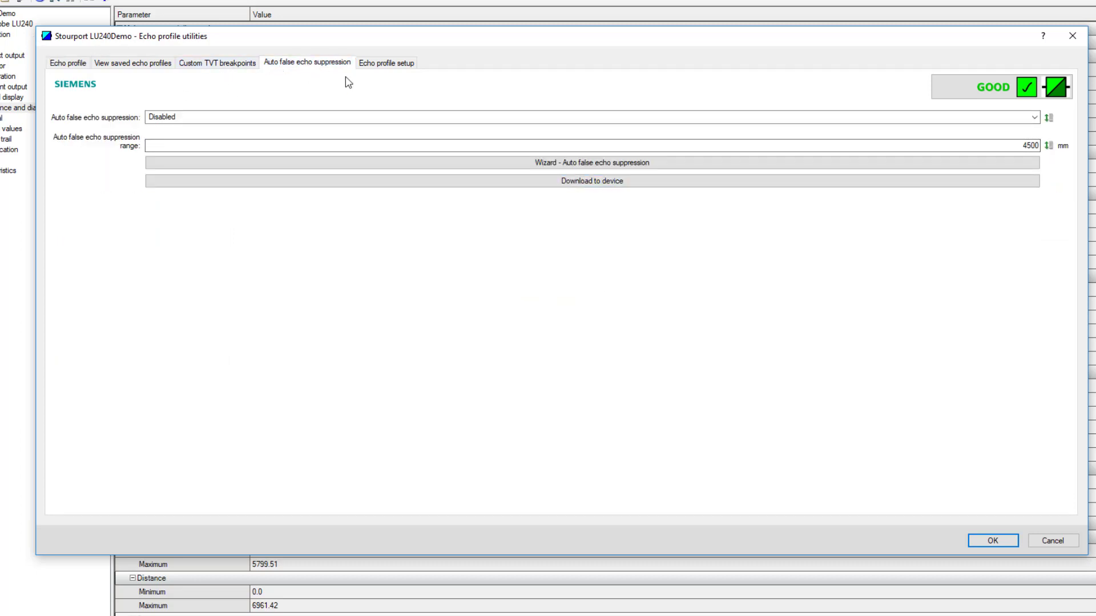
{"action": "left_click", "coordinate": [583, 164]}
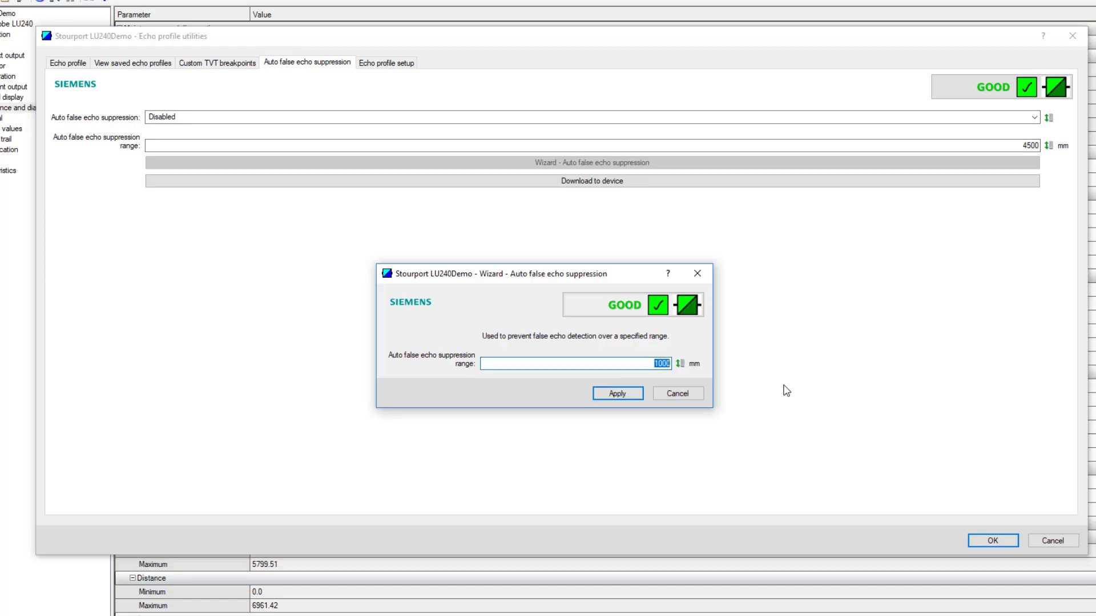
{"action": "type", "text": "4"}
{"action": "type", "text": "00"}
{"action": "left_click", "coordinate": [618, 400]}
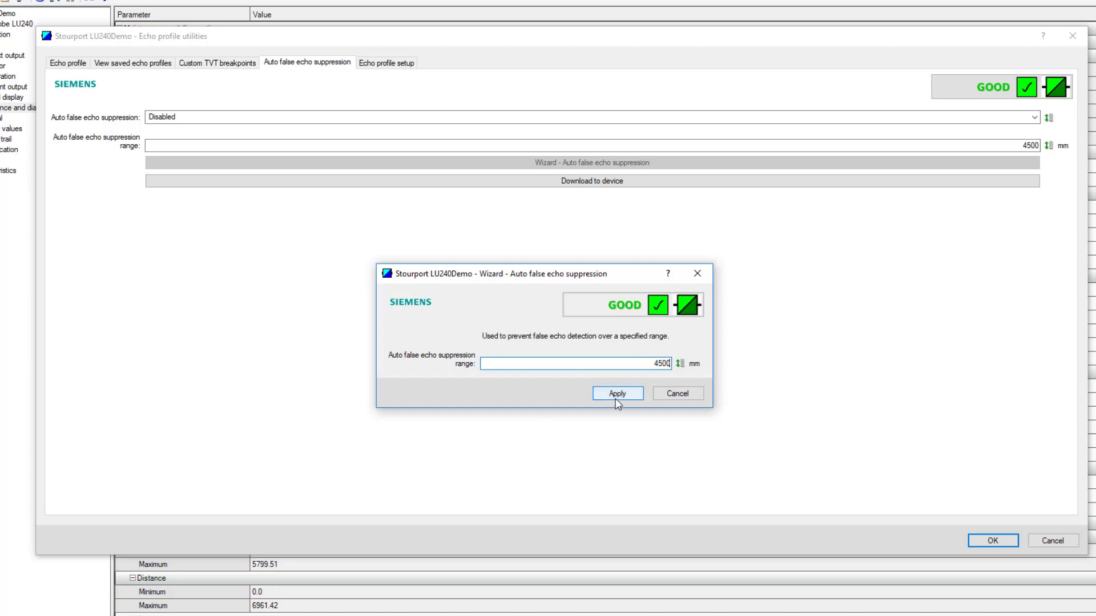
{"action": "left_click", "coordinate": [615, 399]}
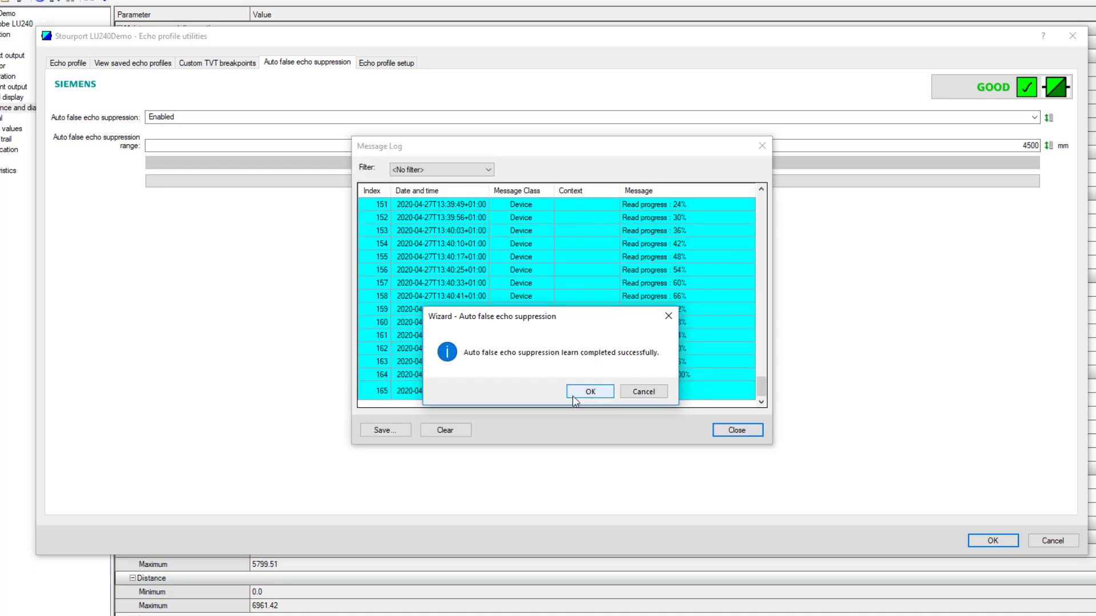
{"action": "left_click", "coordinate": [573, 396]}
{"action": "left_click", "coordinate": [738, 432]}
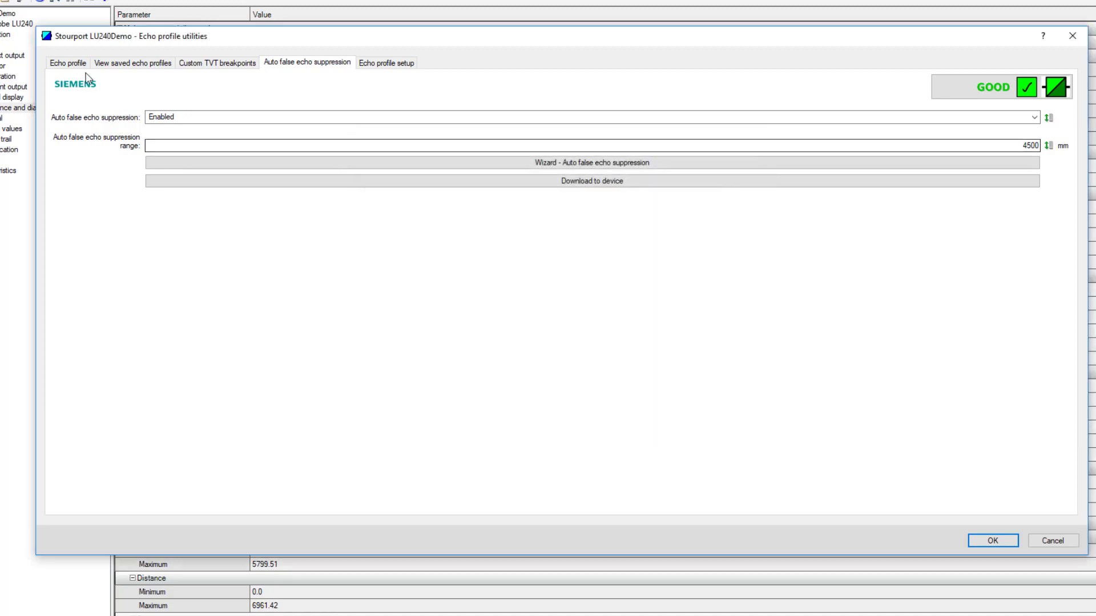
- Return to the echo profile and measure the current profile again
{"action": "left_click", "coordinate": [72, 64]}
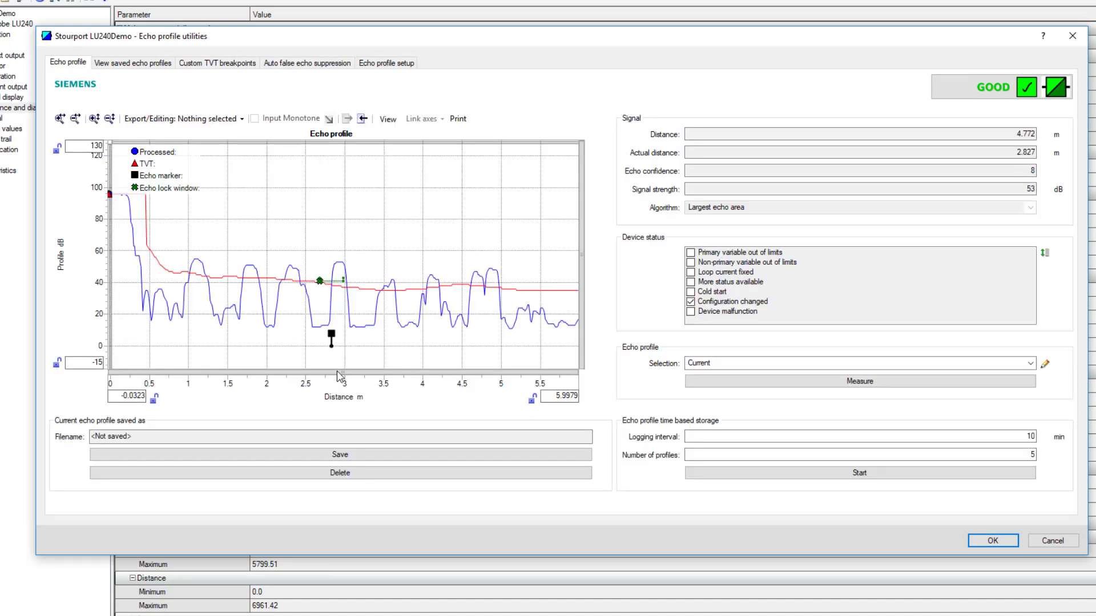
{"action": "left_click", "coordinate": [801, 384]}
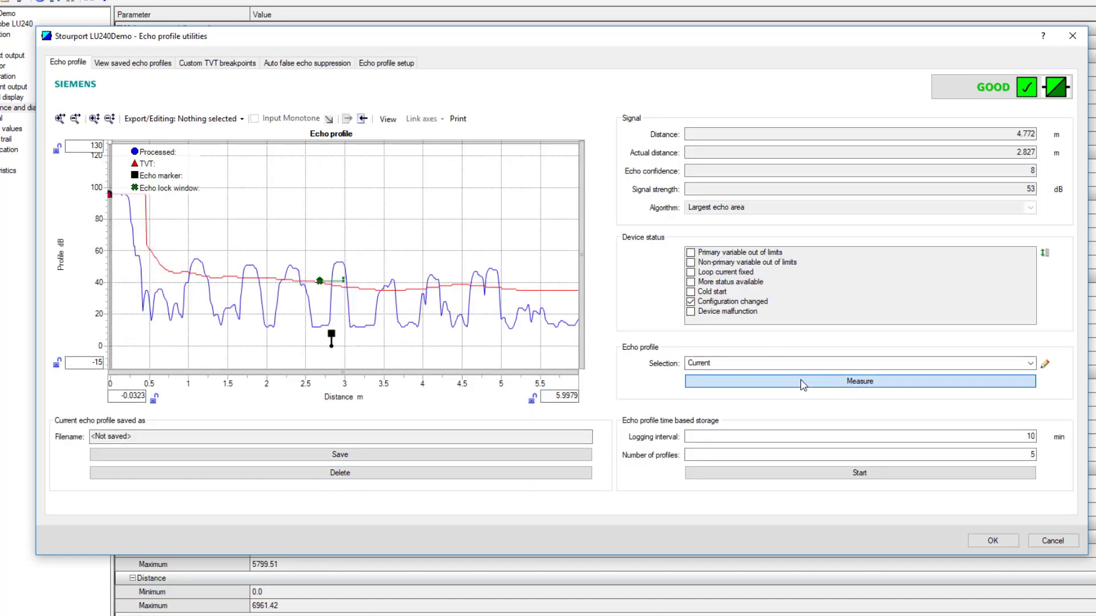